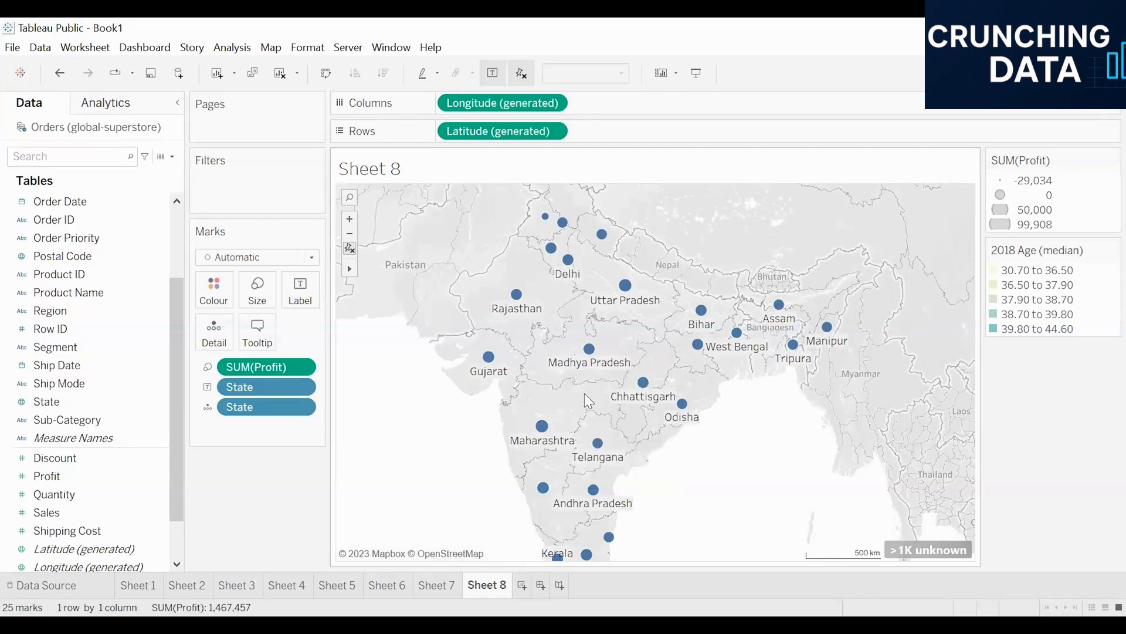
- Search the map for Delhi and jump to it
mouse_move(568, 267)
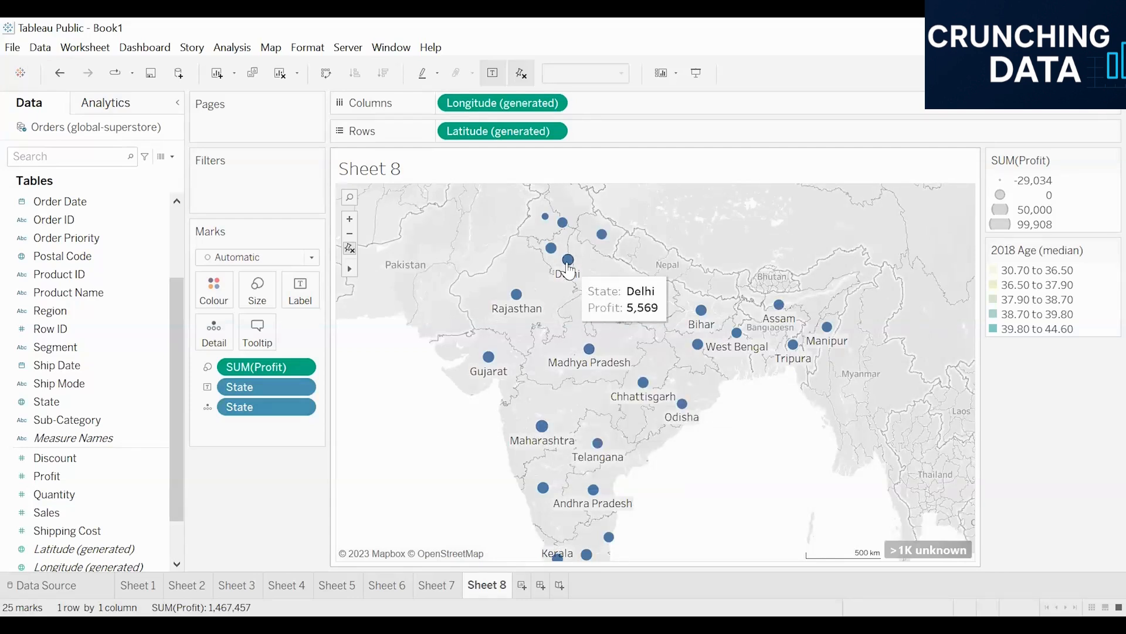
click(350, 198)
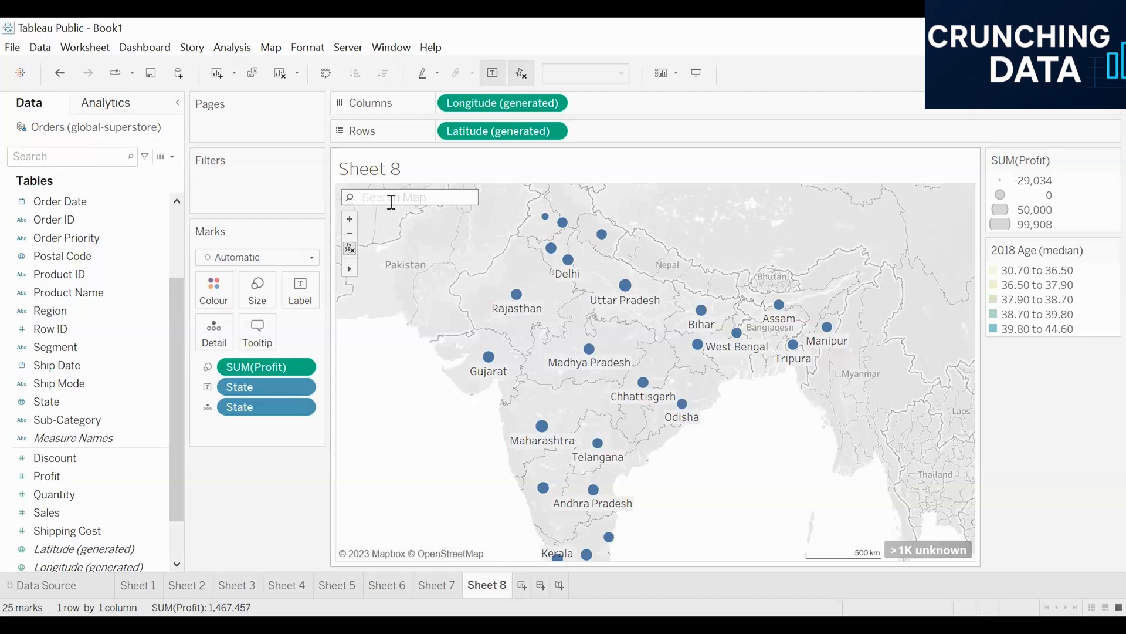
text(delhi)
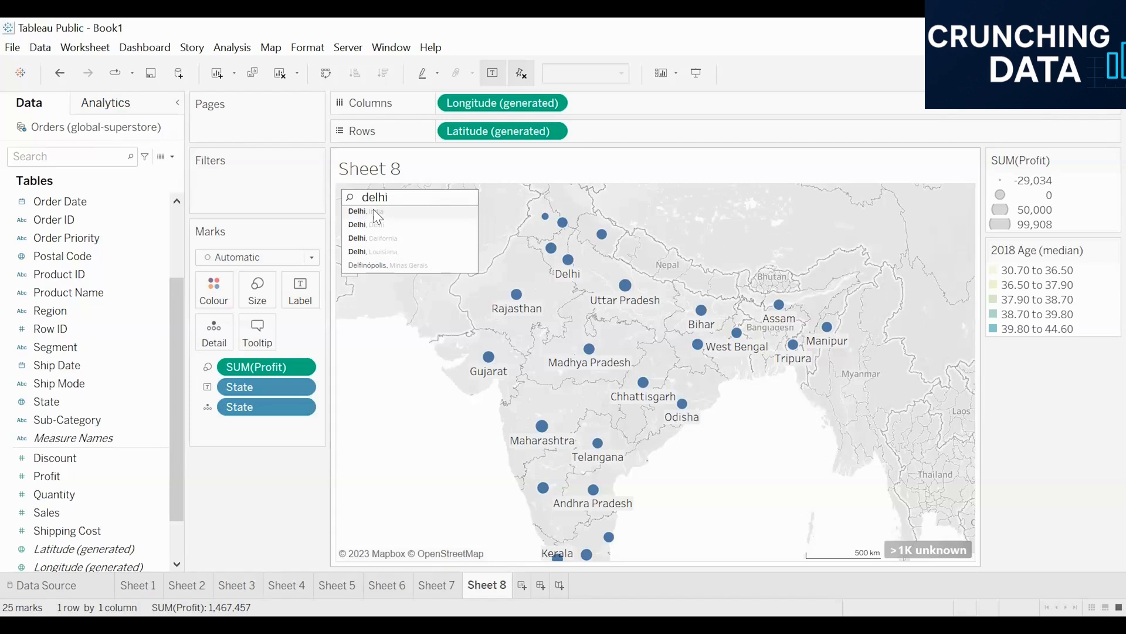
click(376, 212)
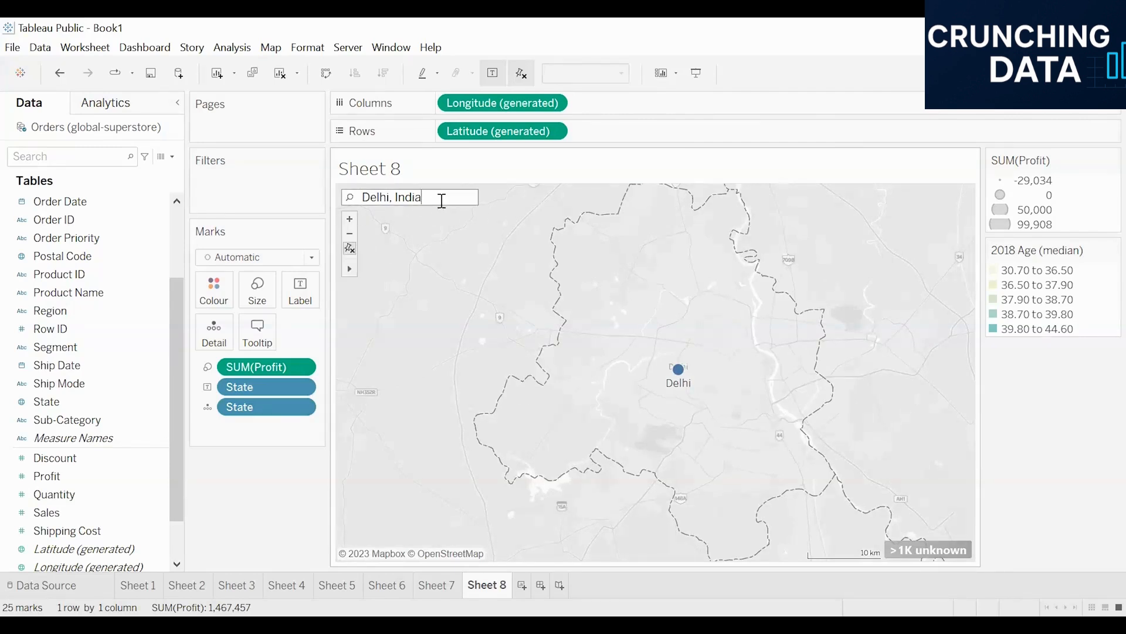
- Replace the map search with Rajasthan and jump to Rajasthan, India
drag(440, 199, 322, 202)
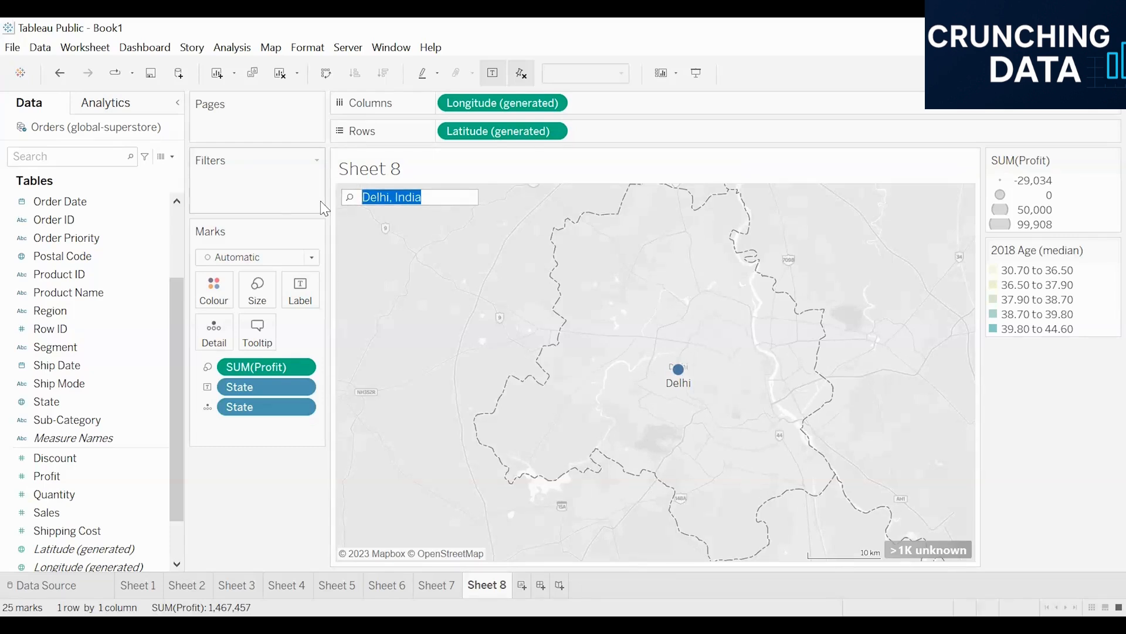
text(rajasthan)
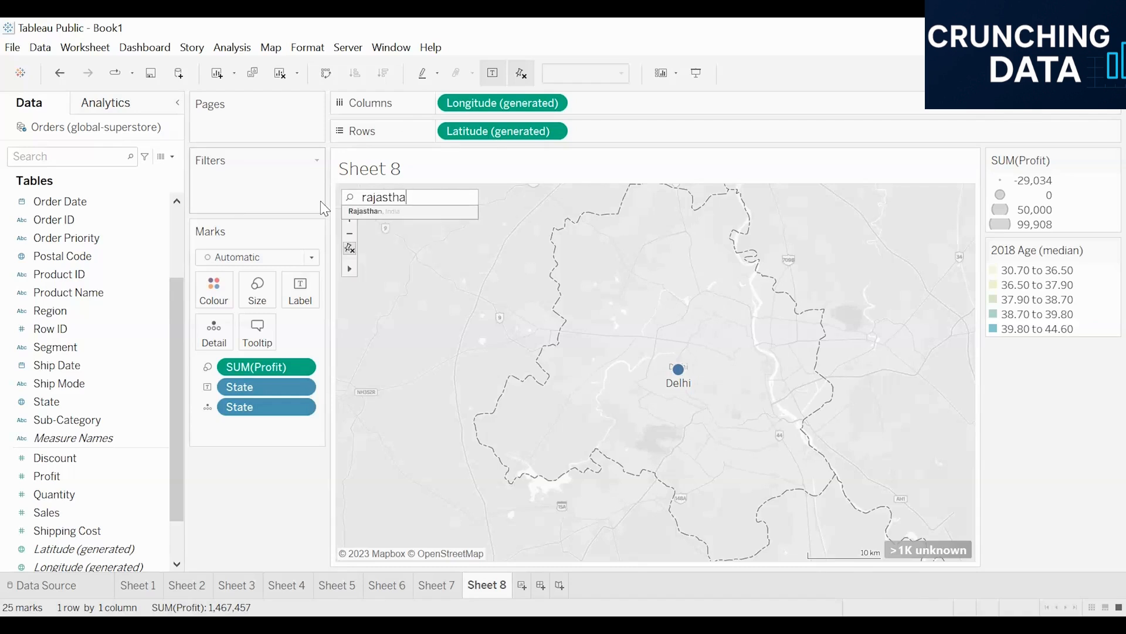
click(366, 212)
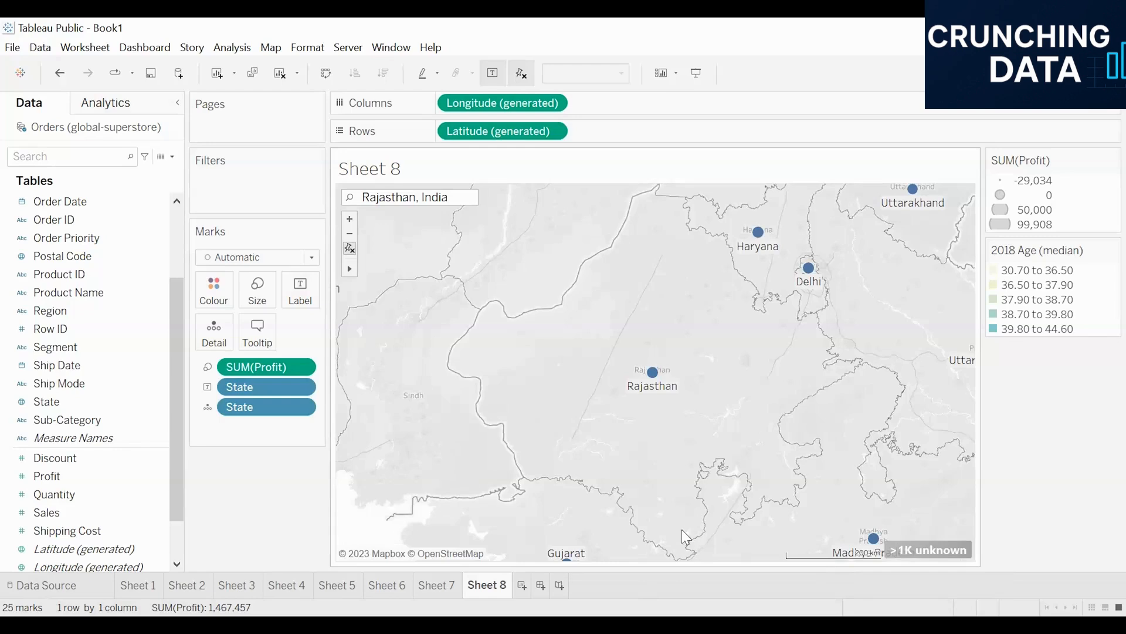
- Zoom into Gujarat and then the Maharashtra–Telangana area with the zoom-area tool
scroll(609, 314, down, 3)
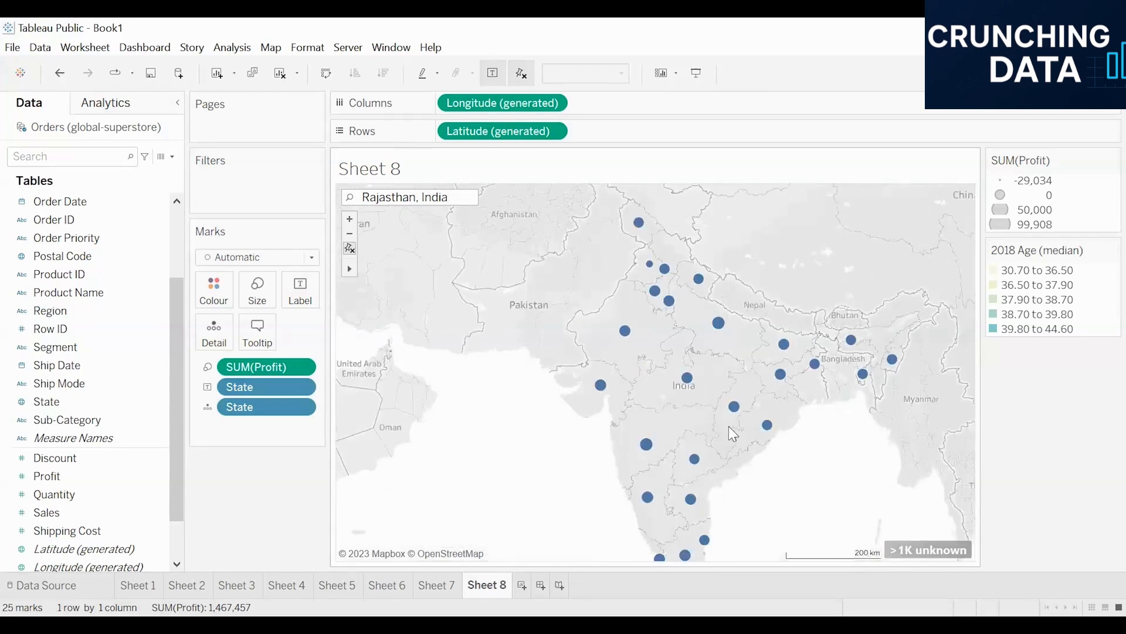
scroll(799, 469, down, 1)
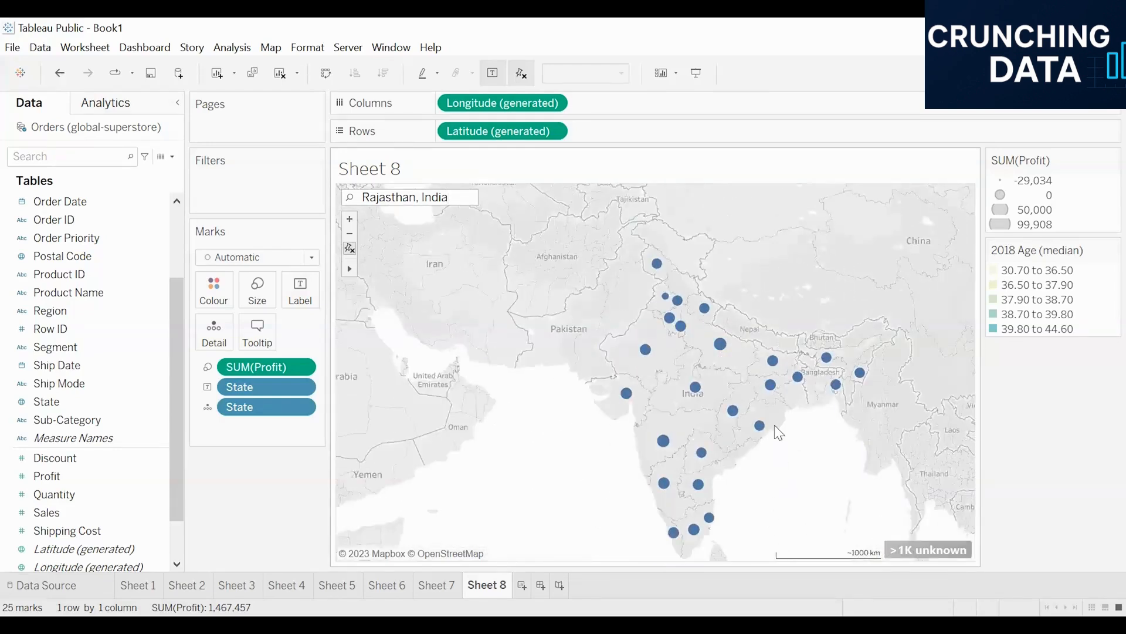
scroll(775, 425, up, 1)
mouse_move(349, 273)
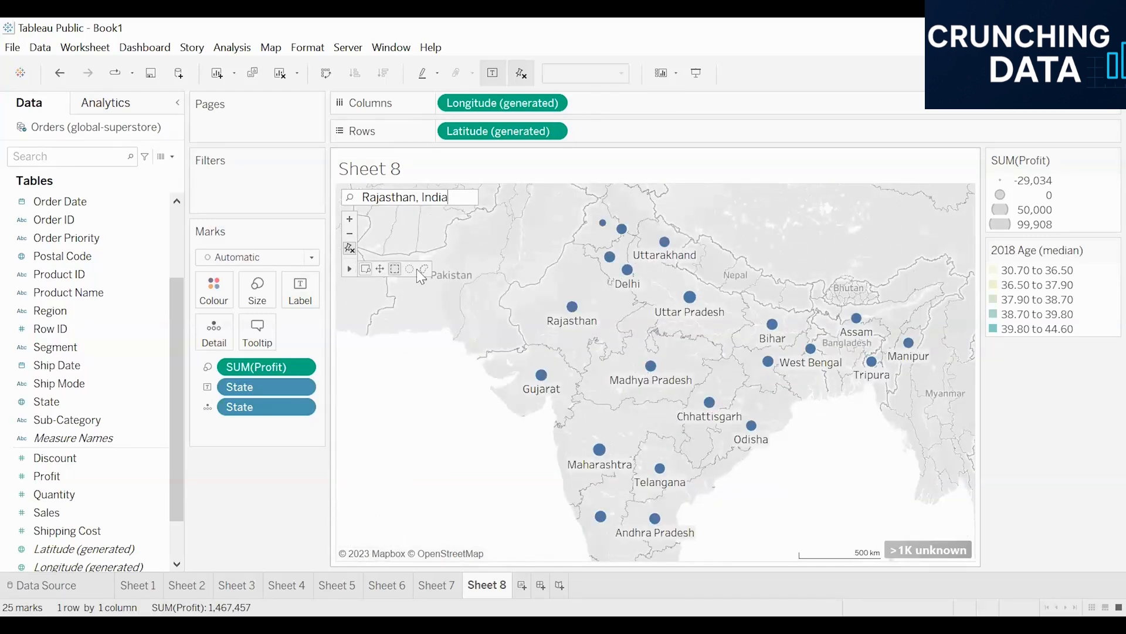
click(364, 269)
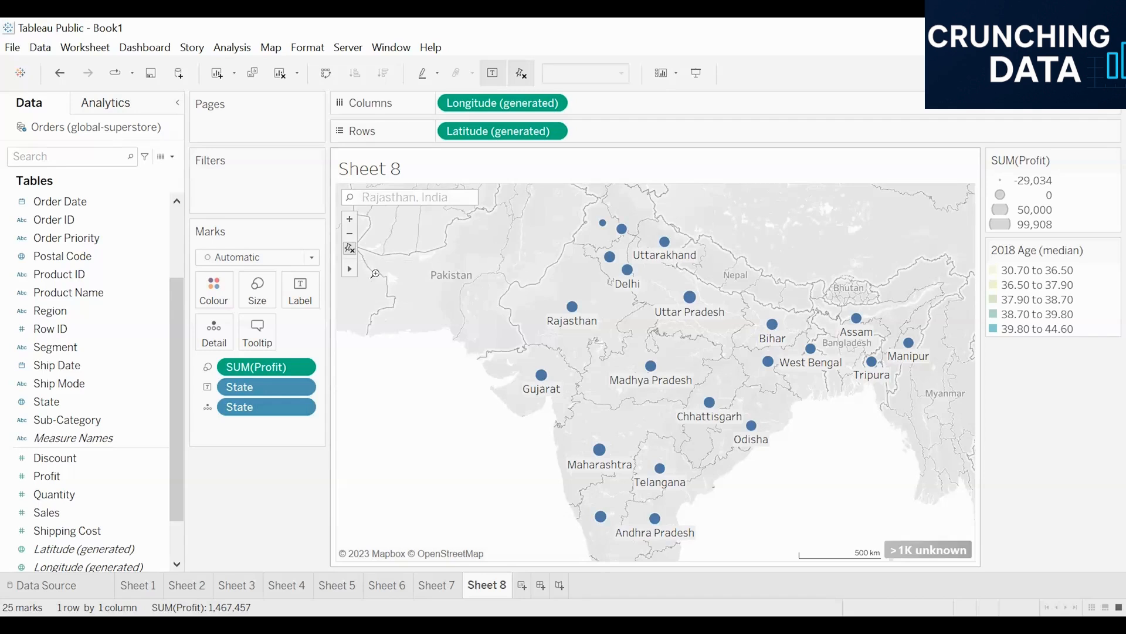
drag(451, 459, 620, 341)
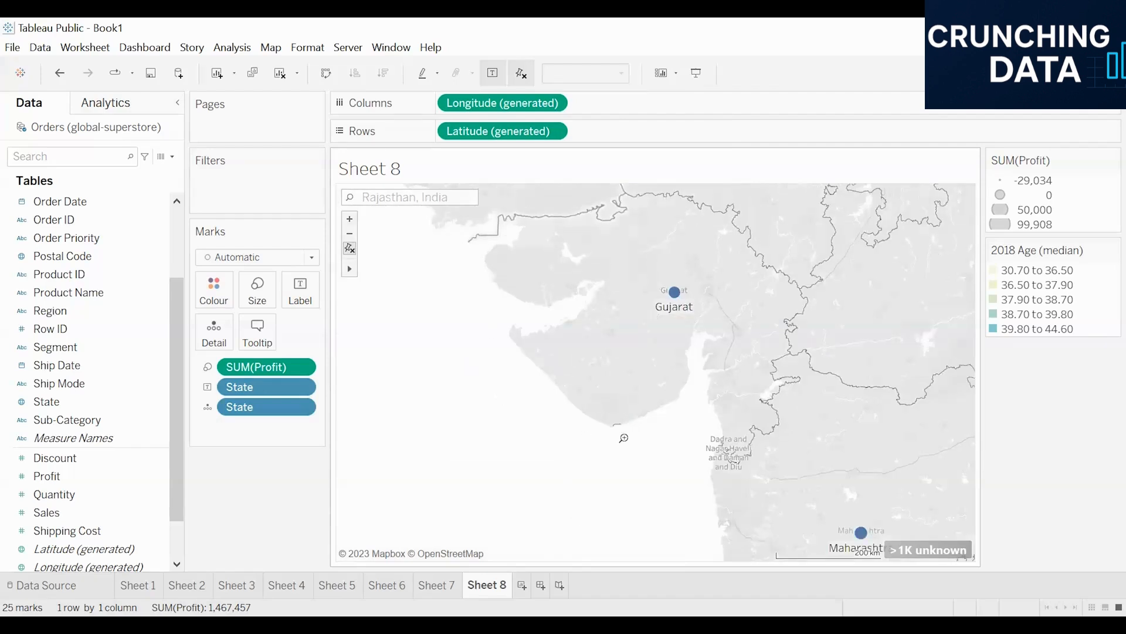
scroll(449, 304, down, 2)
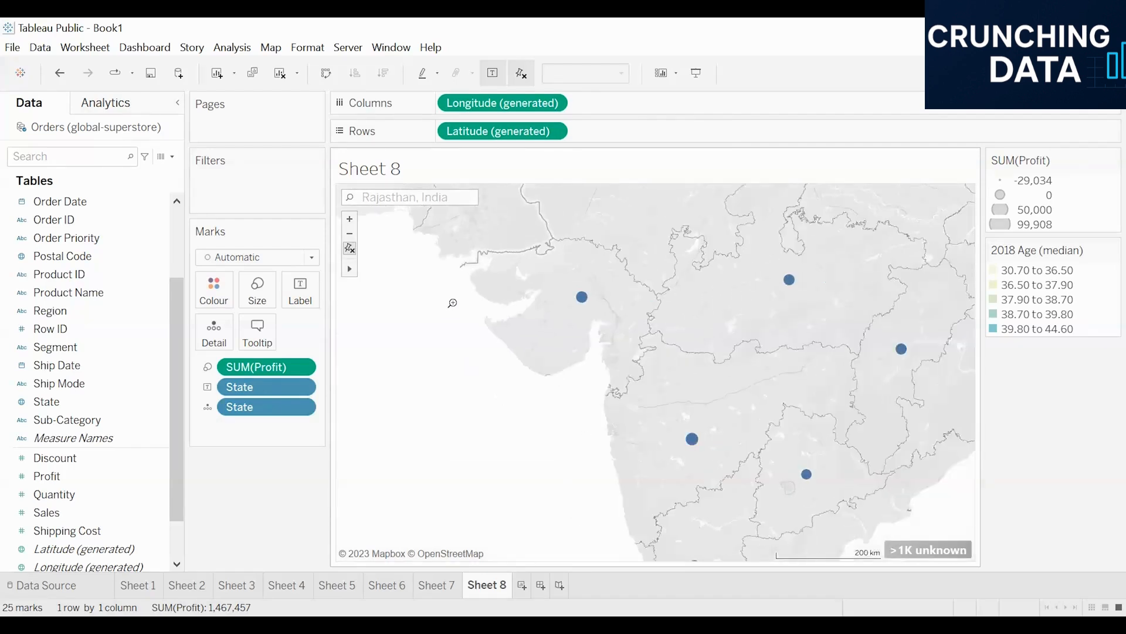
drag(496, 475, 850, 329)
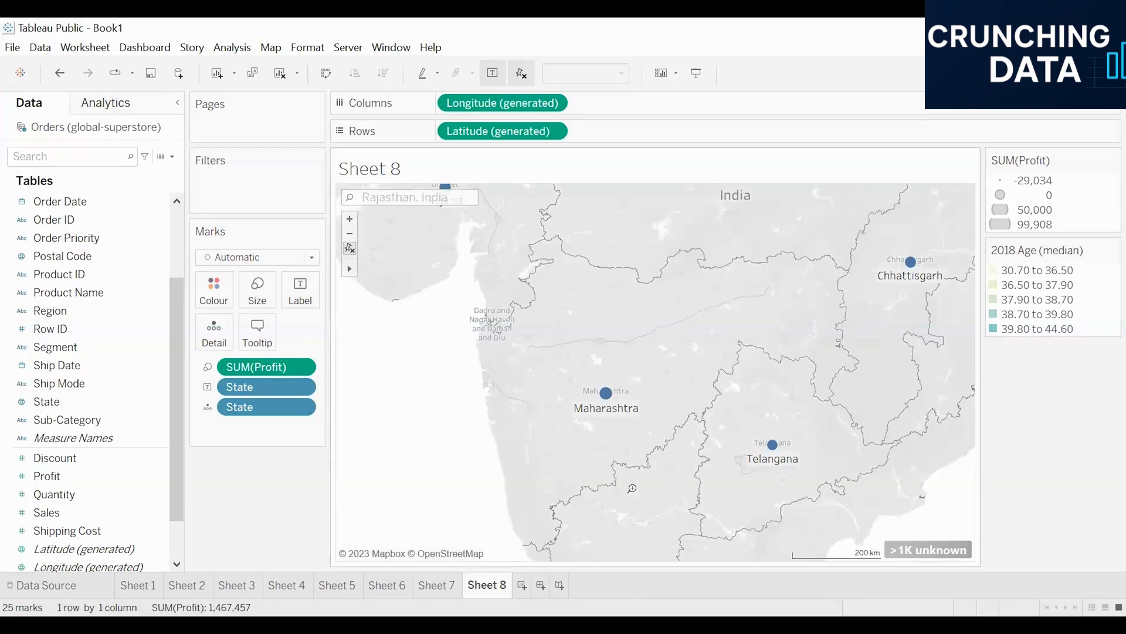
- Pan around western and central India using the map's pan tool
mouse_move(350, 268)
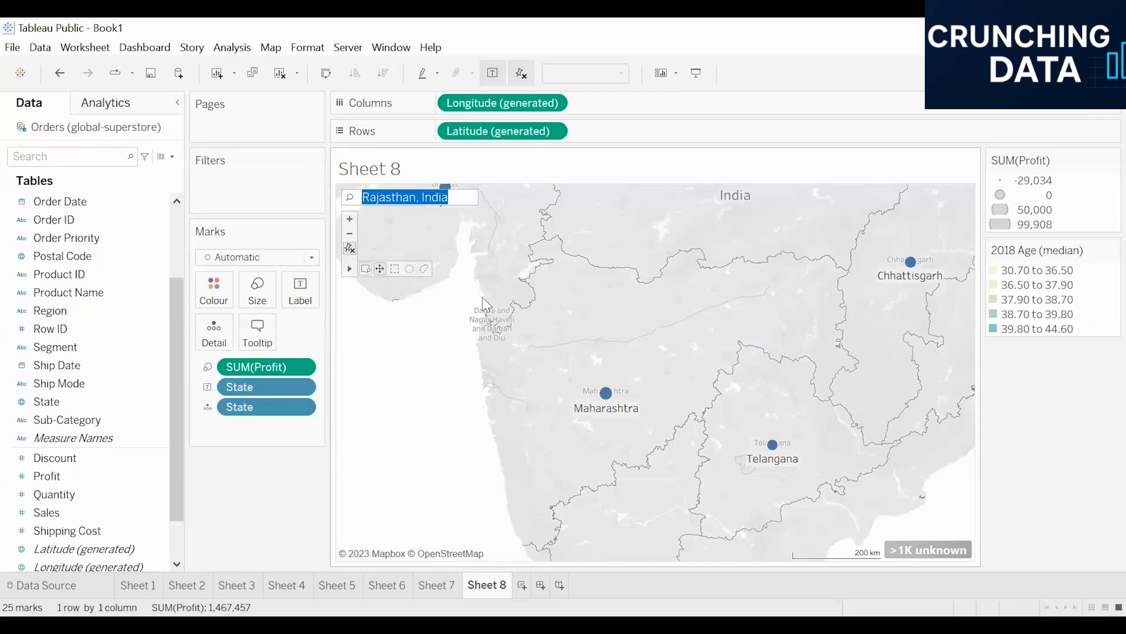
click(380, 268)
drag(586, 342, 447, 317)
drag(363, 343, 626, 362)
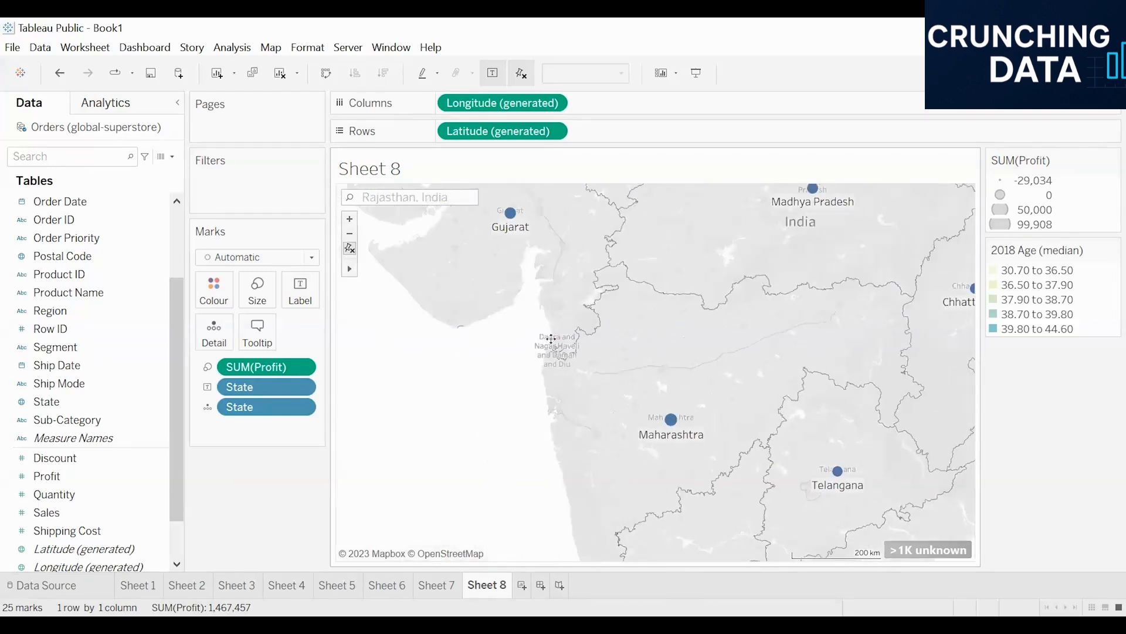
drag(855, 397, 644, 395)
drag(527, 287, 508, 413)
drag(506, 457, 554, 359)
drag(591, 395, 649, 347)
- Select the central and southern states with the rectangular selection tool, then clear the selection
mouse_move(349, 268)
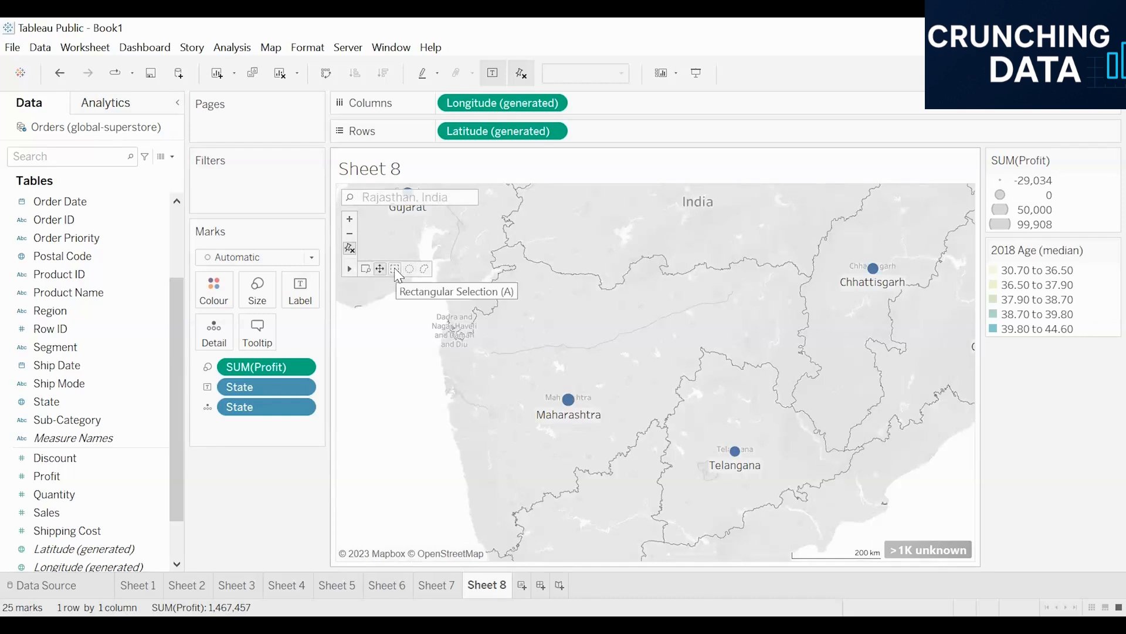
scroll(657, 324, down, 3)
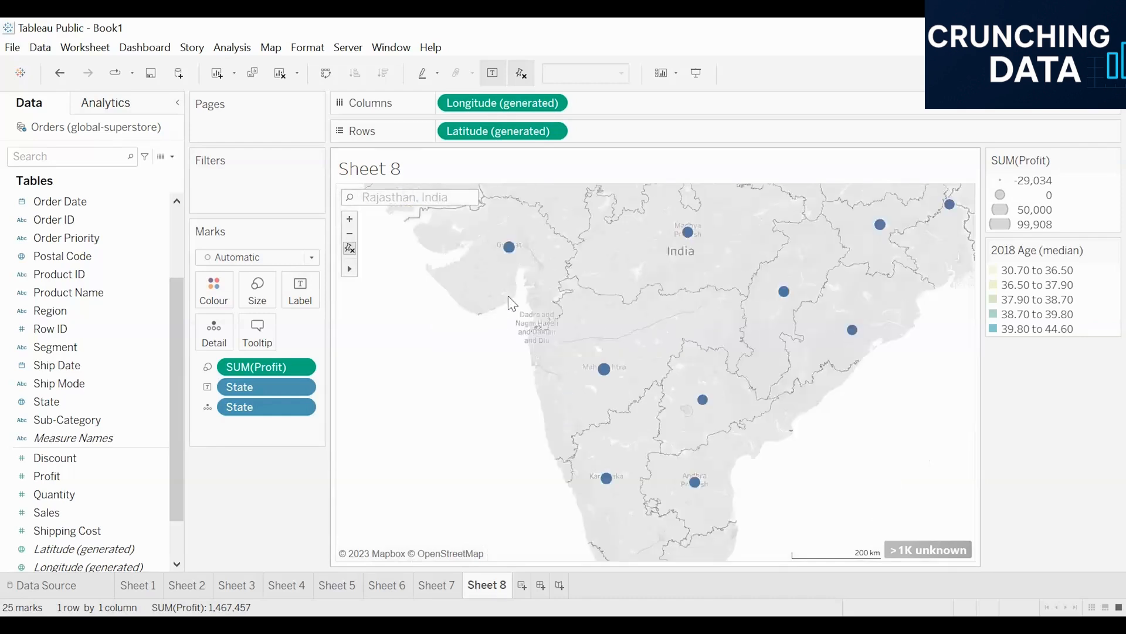
scroll(509, 300, down, 3)
scroll(586, 227, up, 1)
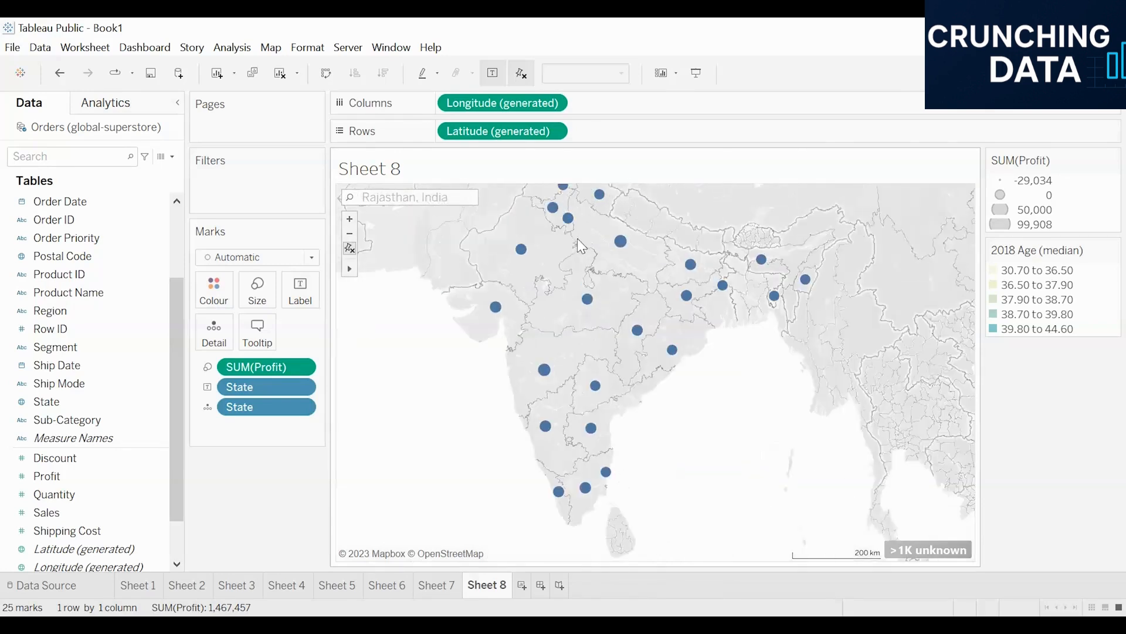
drag(395, 315, 441, 330)
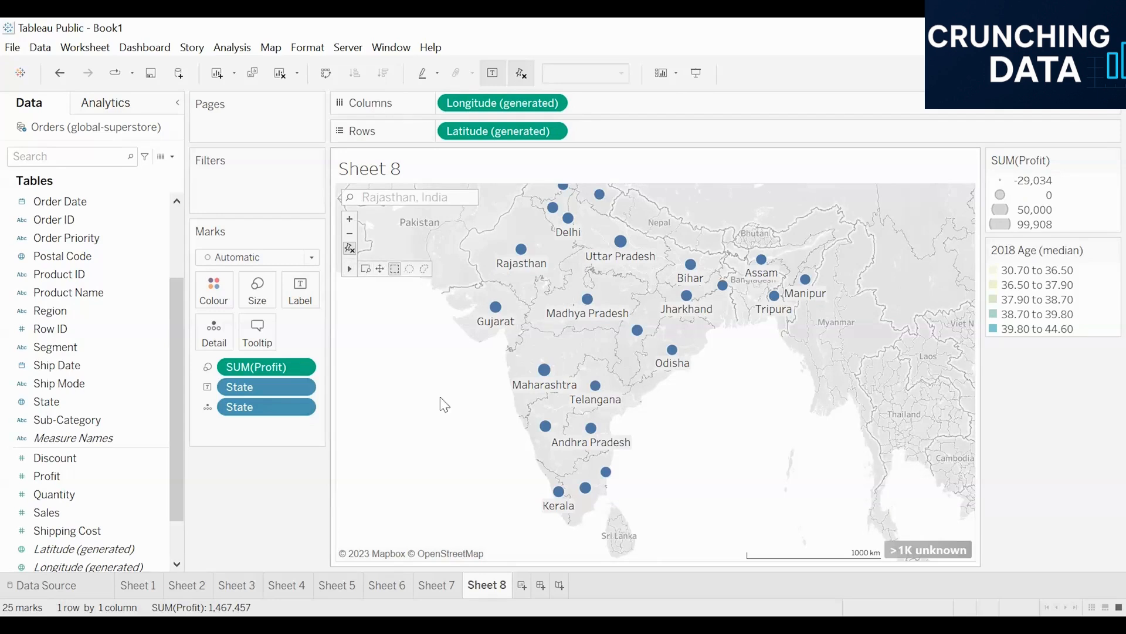
drag(421, 439, 669, 285)
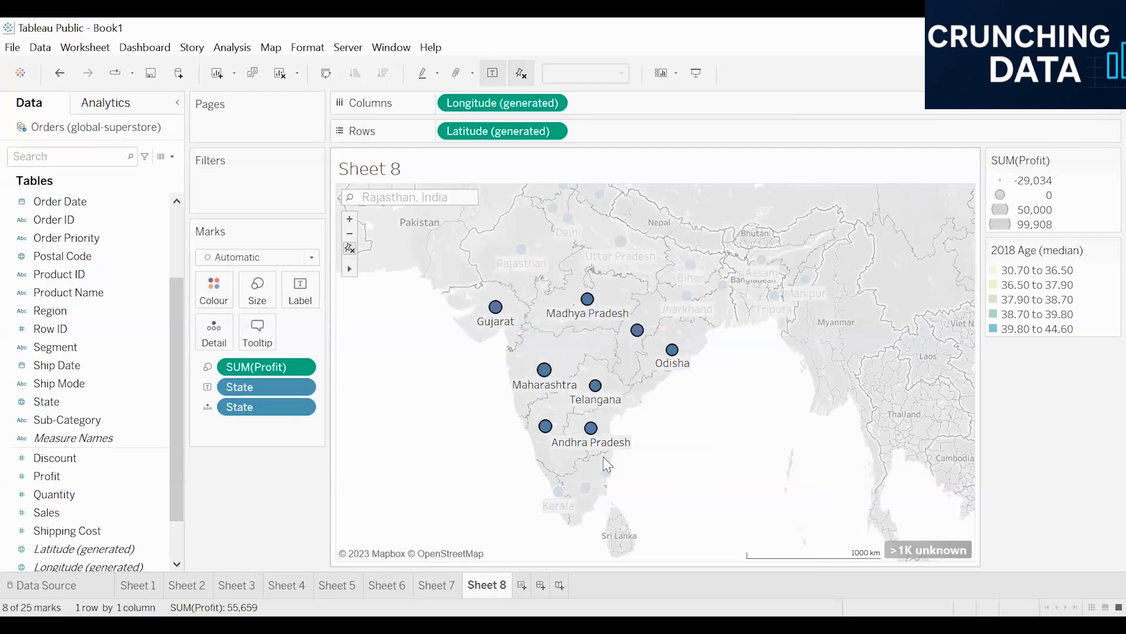
mouse_move(592, 435)
click(439, 376)
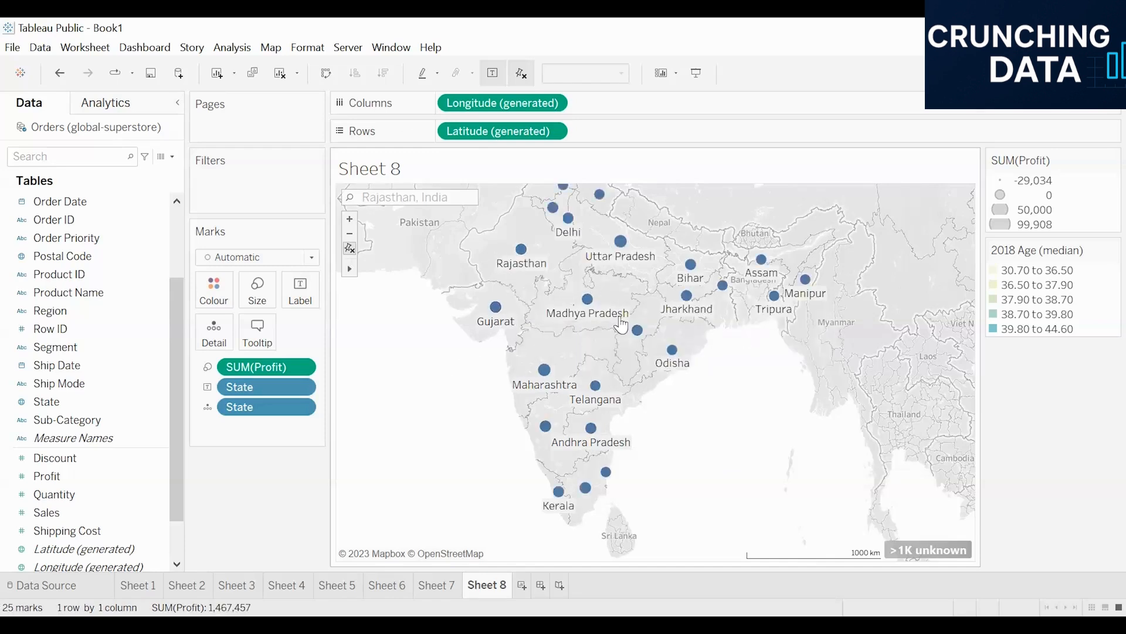
- Keep only the states inside a rectangle drawn over central India, then undo that filter
drag(417, 378, 713, 234)
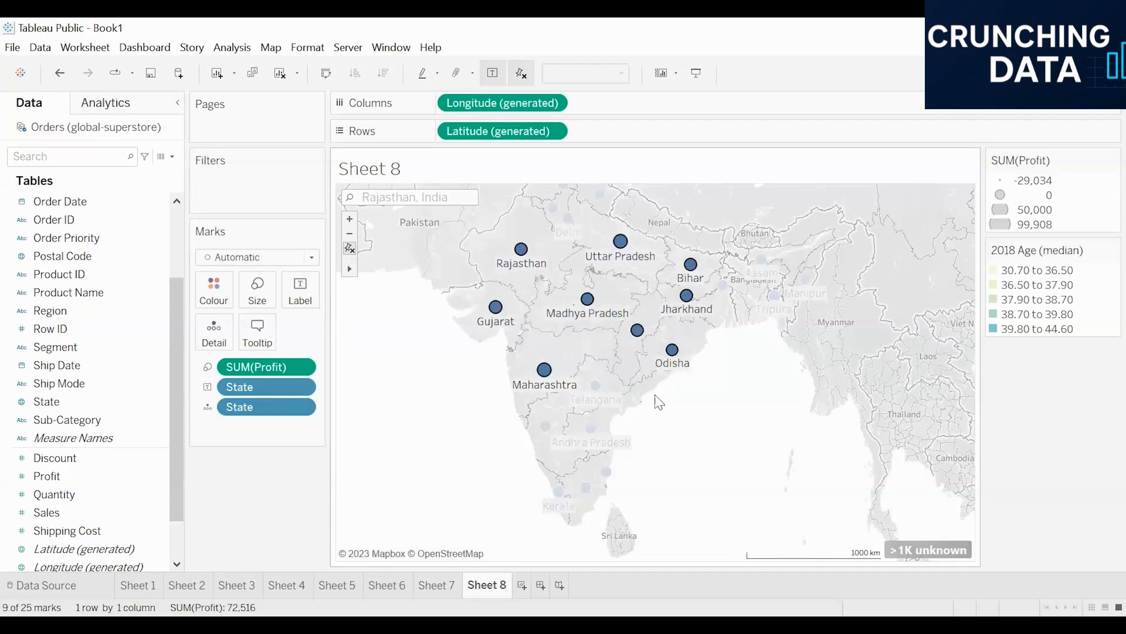
mouse_move(614, 325)
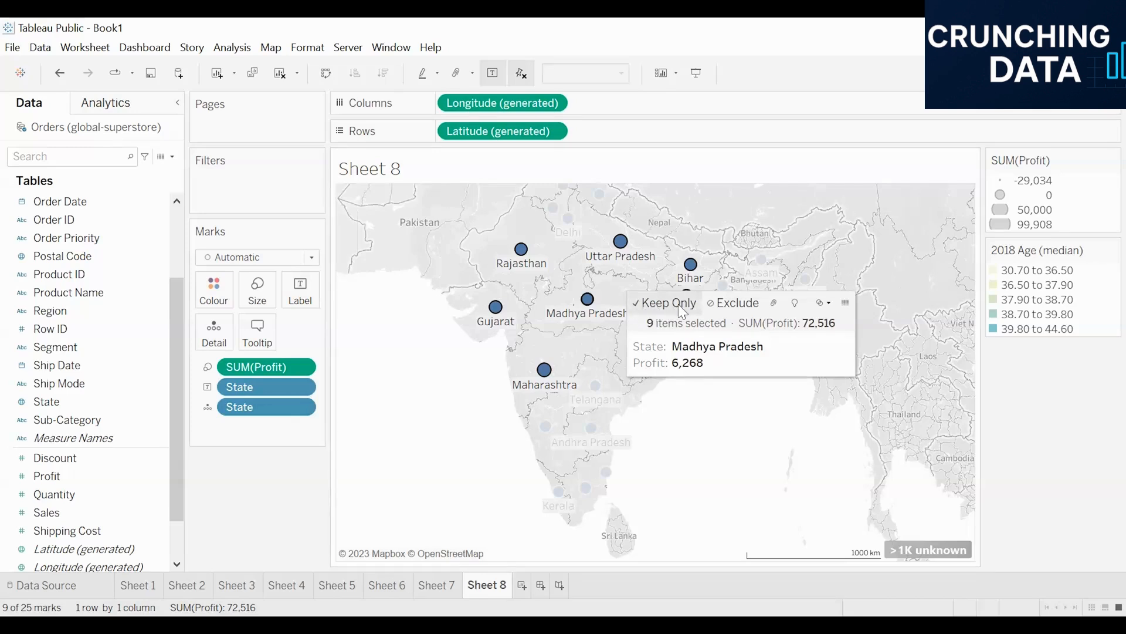
click(641, 306)
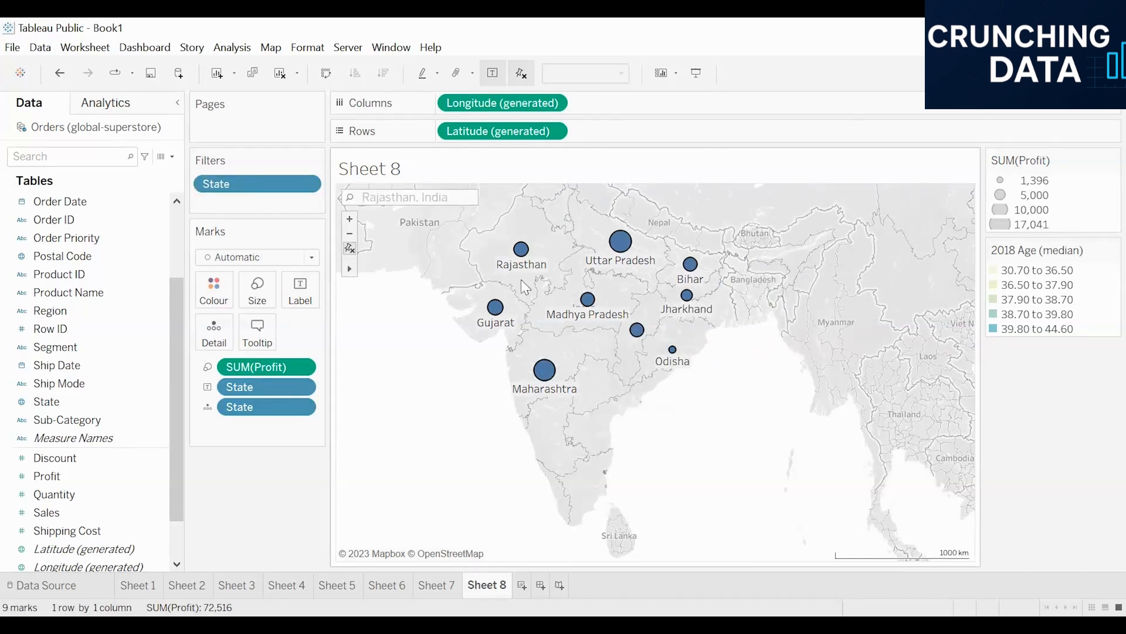
mouse_move(619, 243)
drag(413, 404, 662, 284)
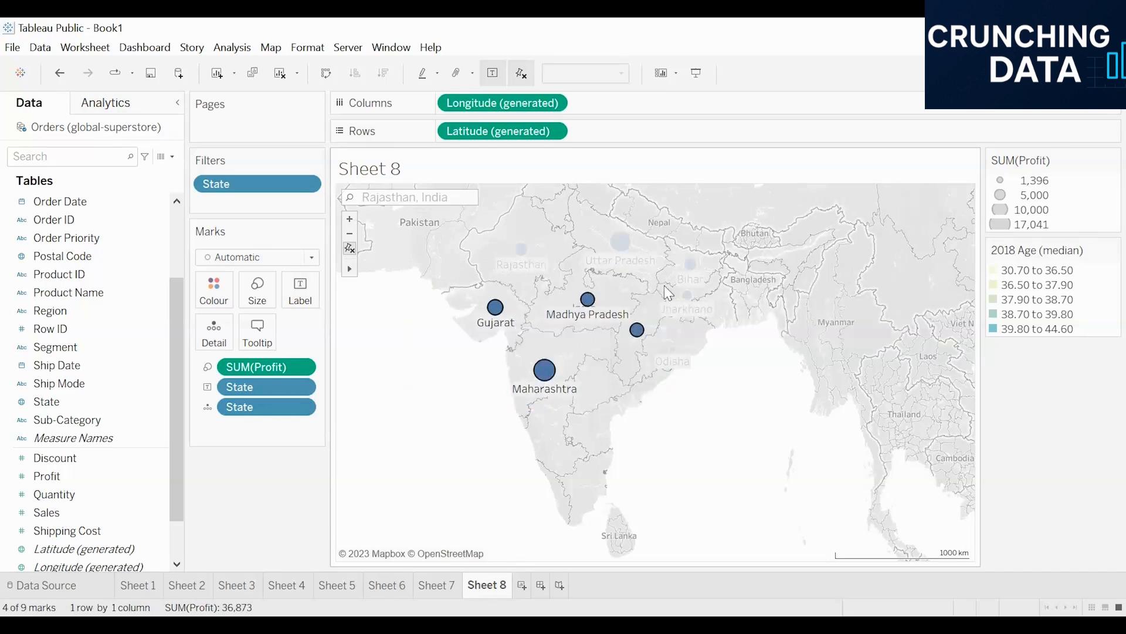
click(404, 324)
key(ctrl+z)
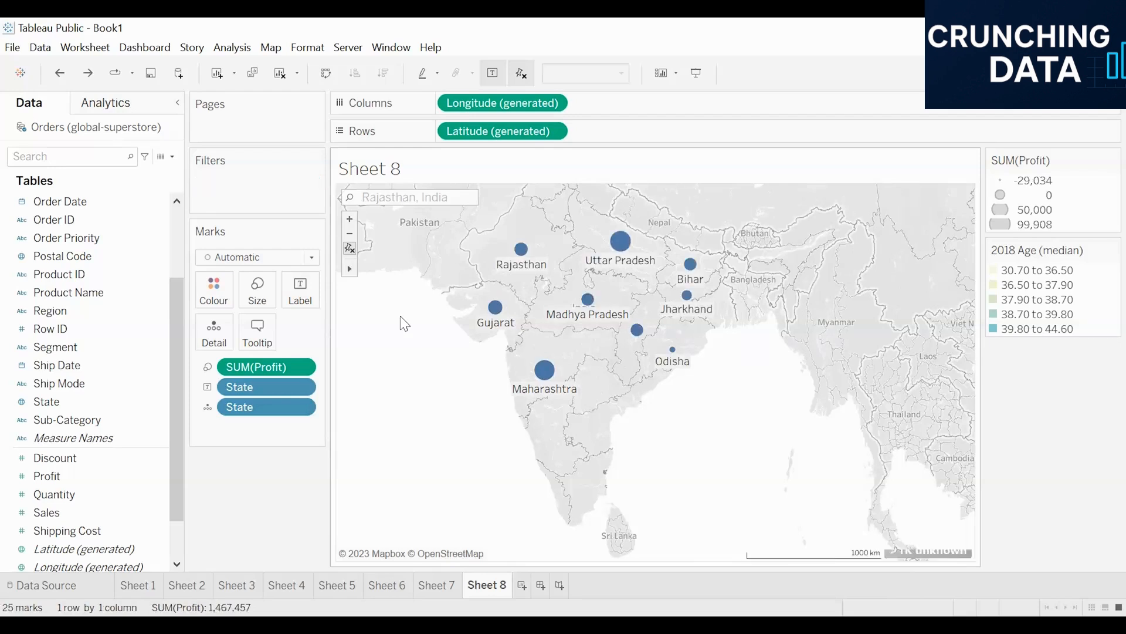
- Exclude the central and southern states selected with a rectangle from the map
mouse_move(347, 273)
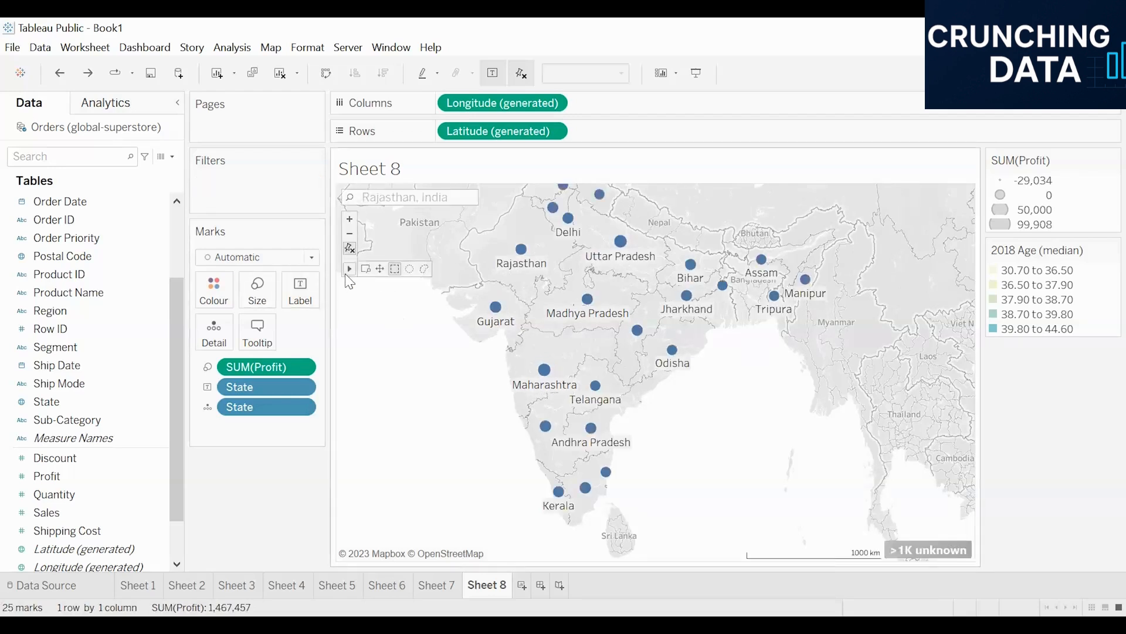
click(394, 269)
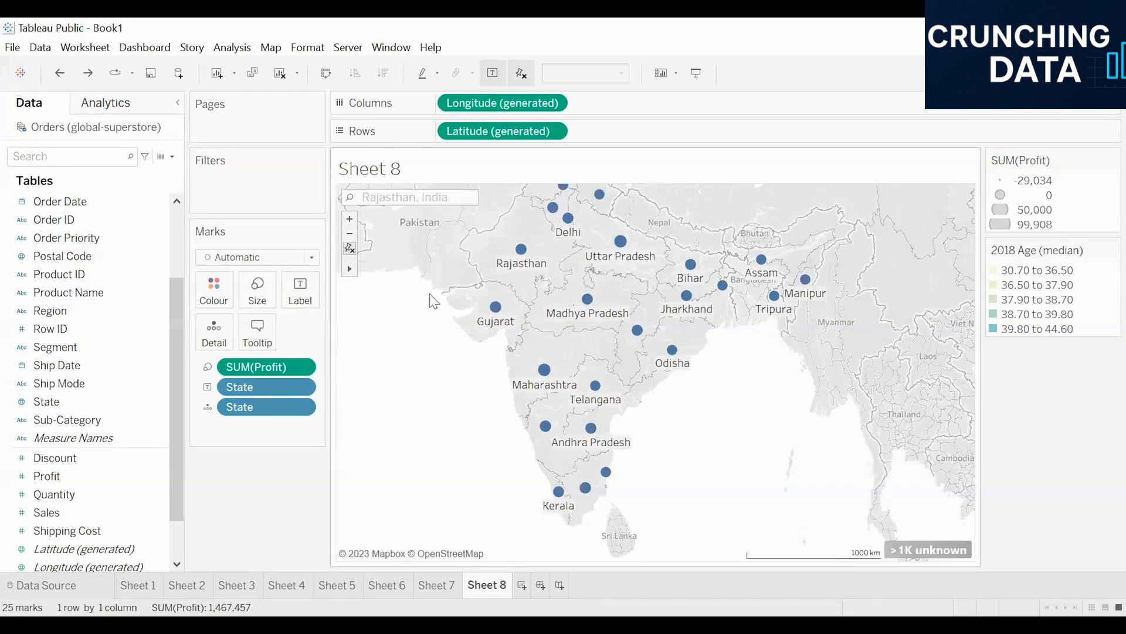
drag(471, 520, 703, 284)
mouse_move(686, 302)
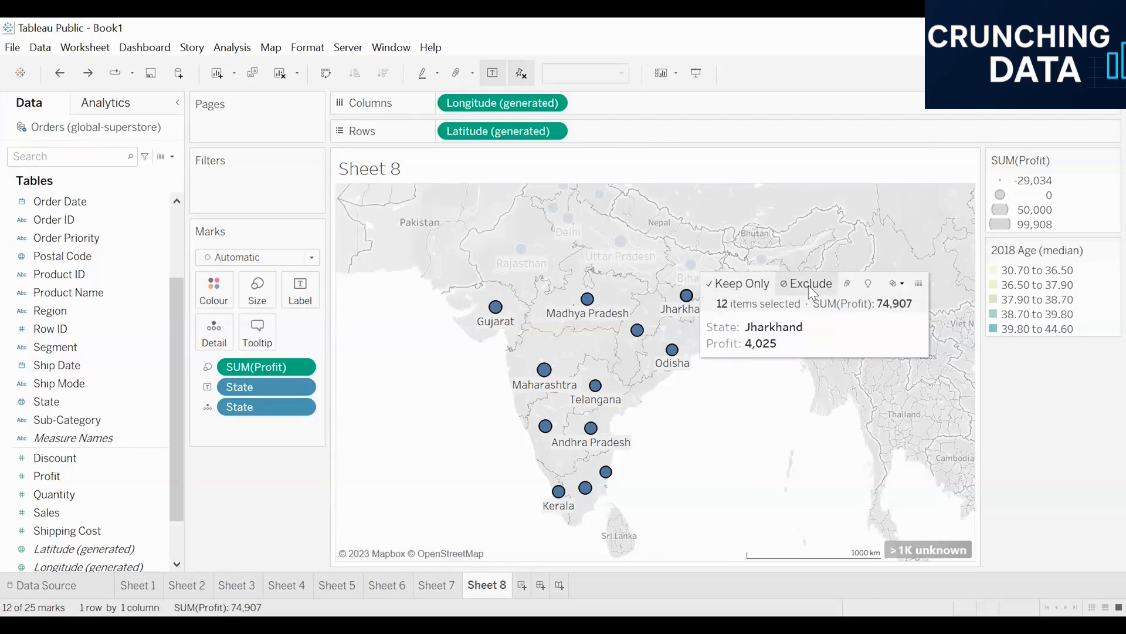
click(808, 285)
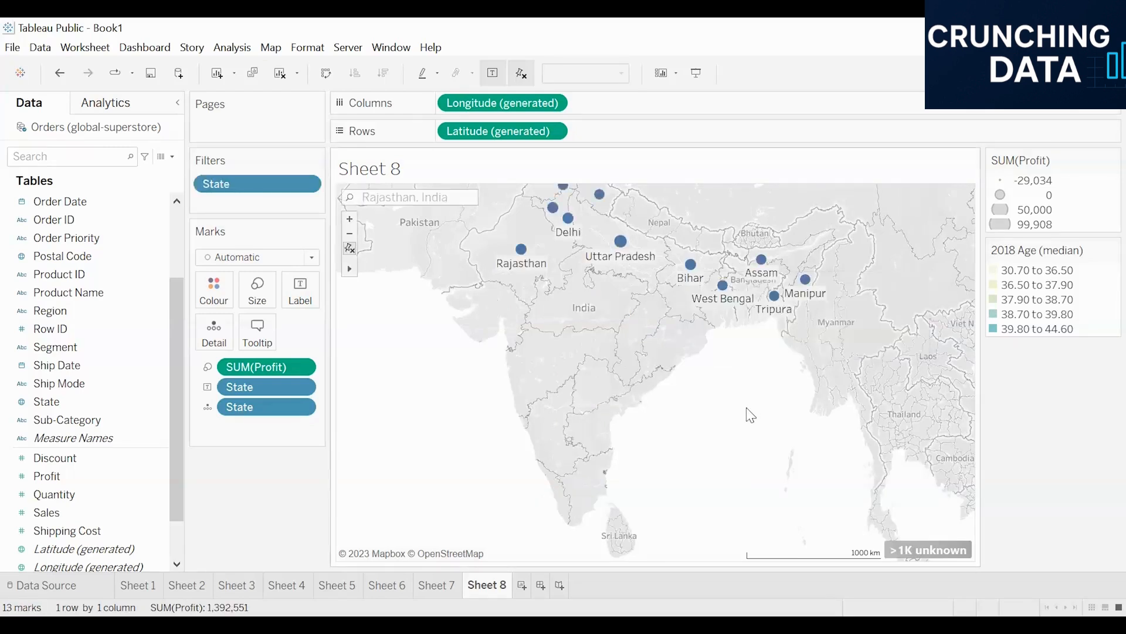
- Check the profit tooltip of the remaining states, such as West Bengal
scroll(563, 444, down, 2)
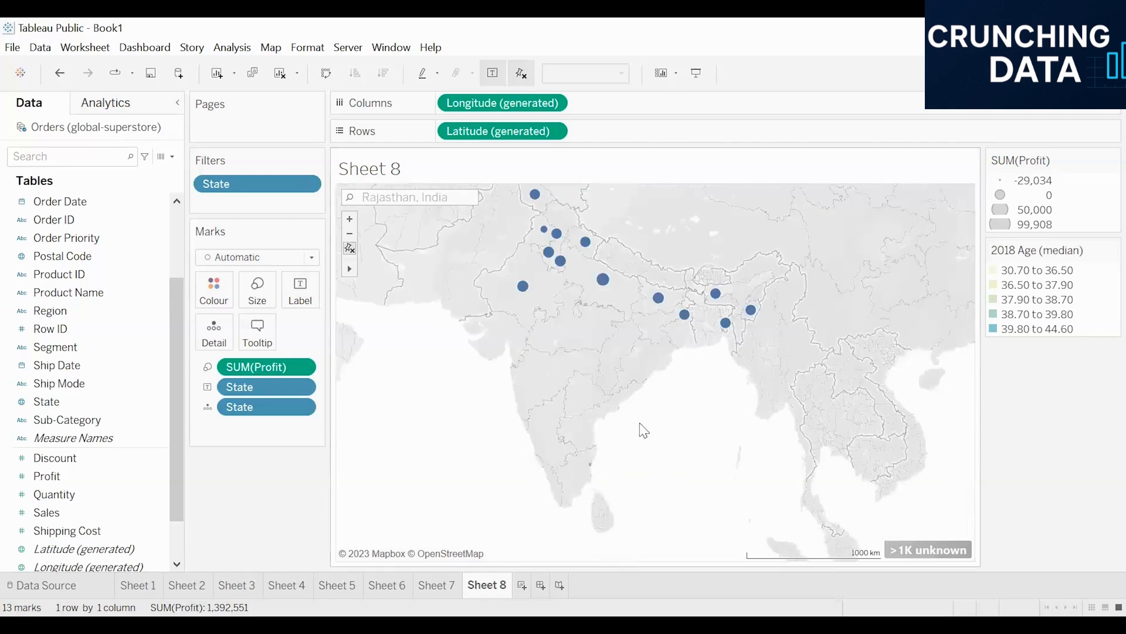
scroll(622, 204, up, 1)
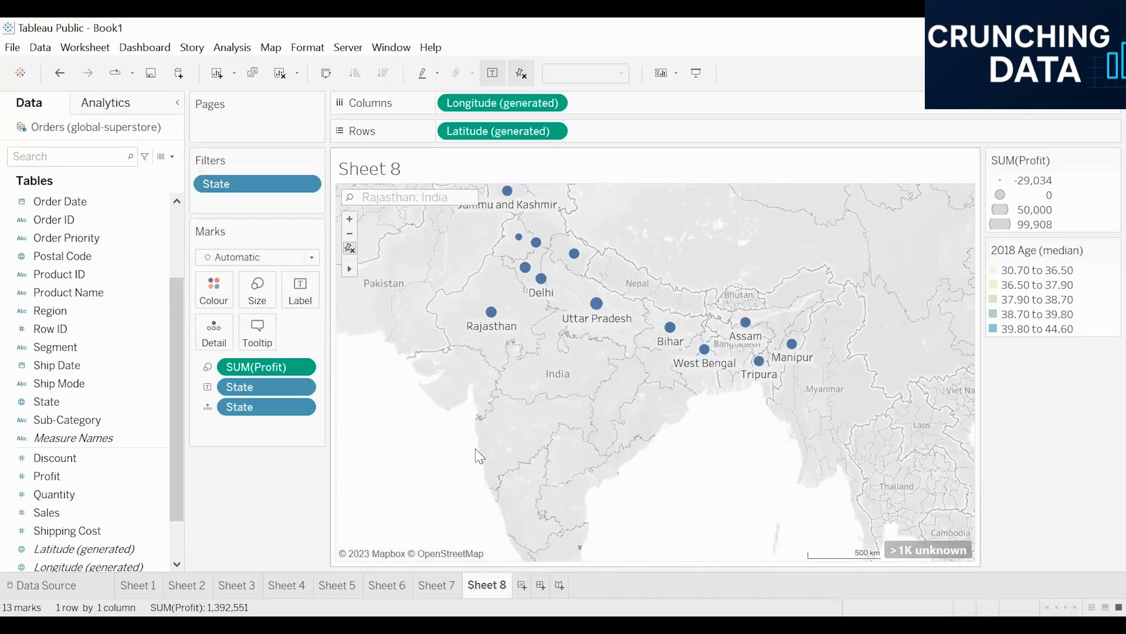
mouse_move(350, 269)
click(396, 267)
mouse_move(420, 476)
mouse_down()
mouse_move(671, 268)
mouse_move(441, 481)
mouse_up()
mouse_move(712, 358)
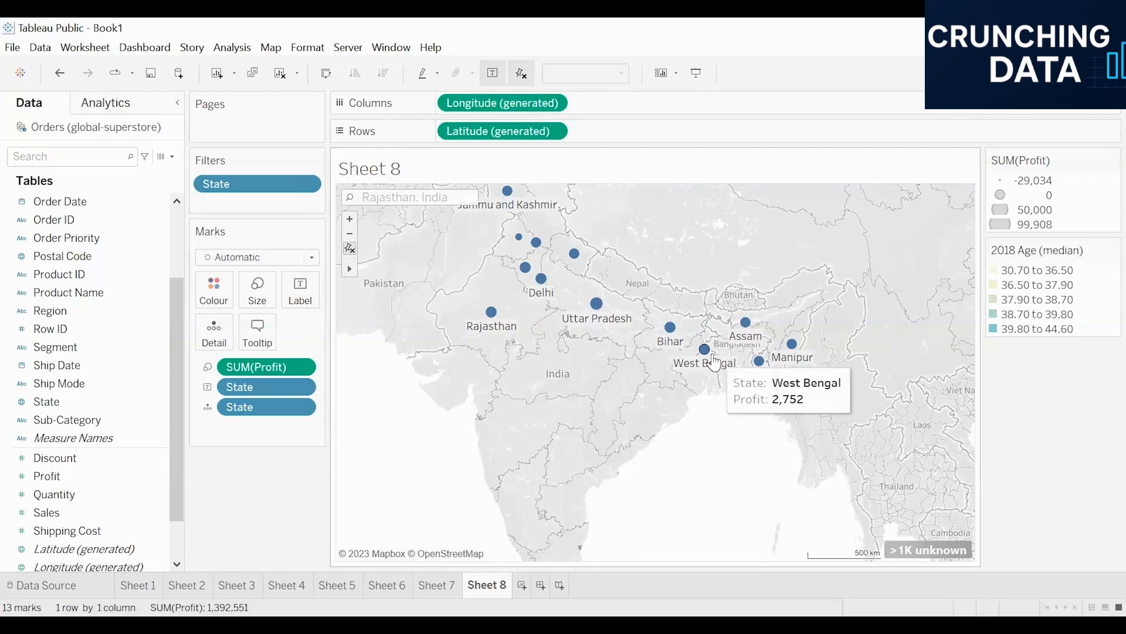